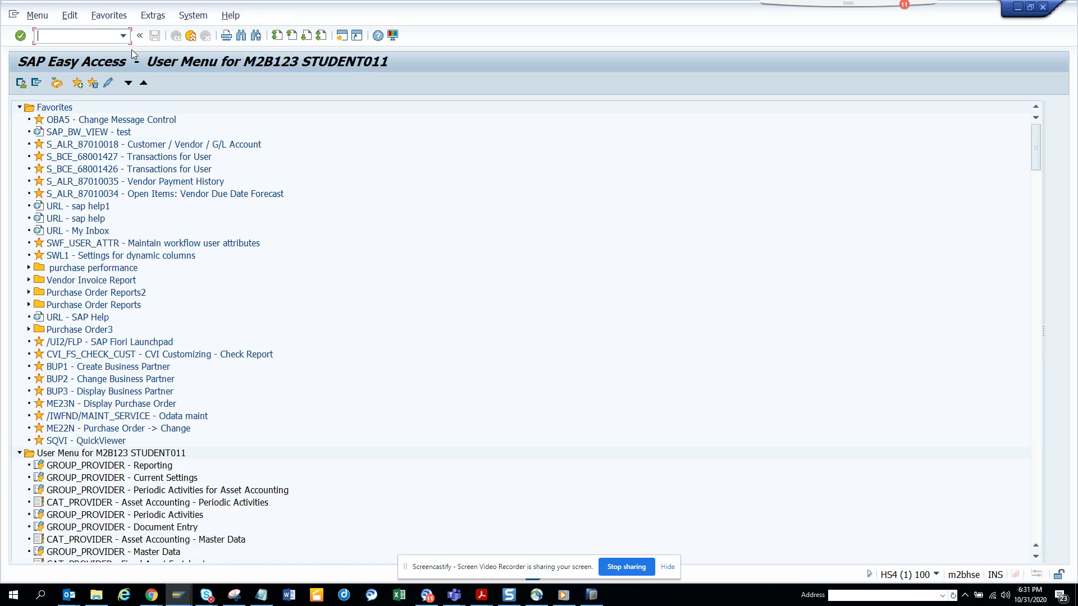
pyautogui.write('/n')
# Launch FAGLL03H for company code 1710 and open a second SAP session.
pyautogui.click(125, 37)
pyautogui.click(99, 82)
pyautogui.write('fagll03h')
pyautogui.press('Return')
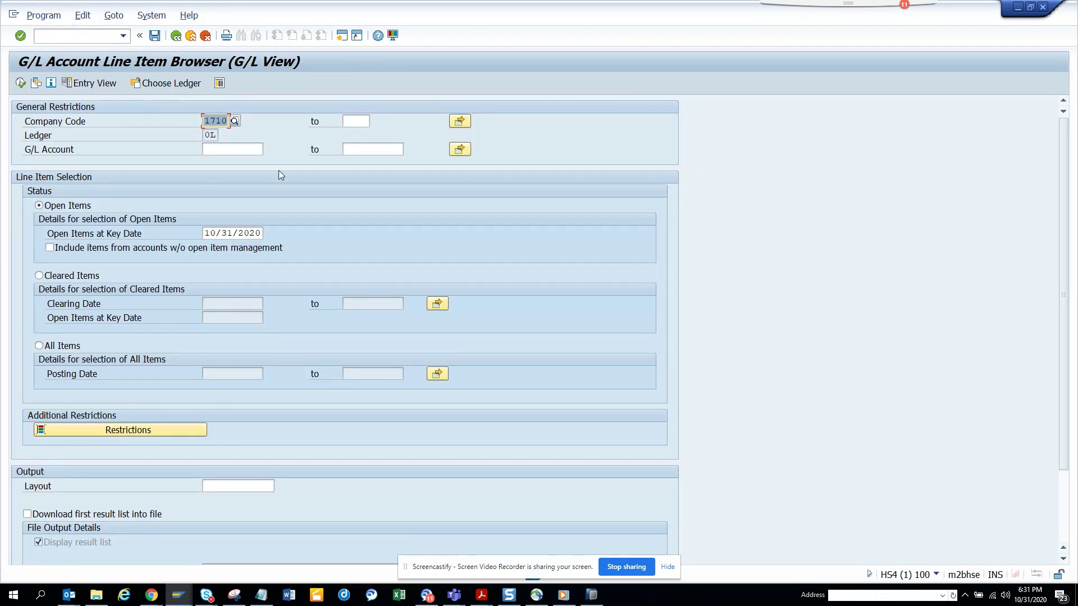
pyautogui.click(343, 36)
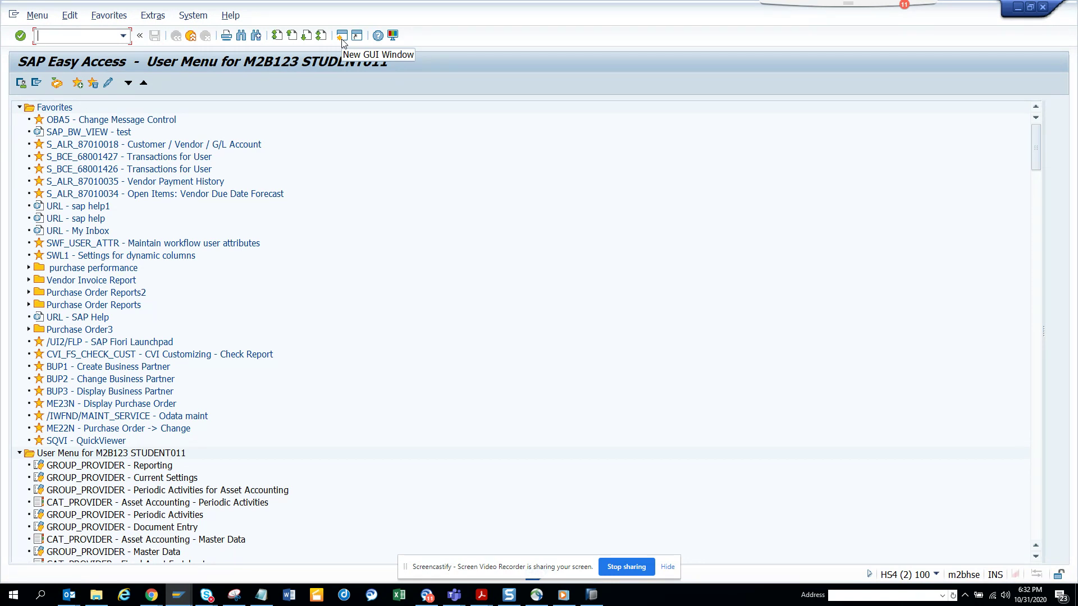
pyautogui.write('st03')
# Run ST03, dismiss the time-zone messages, then activate SQL trace in ST05.
pyautogui.press('Return')
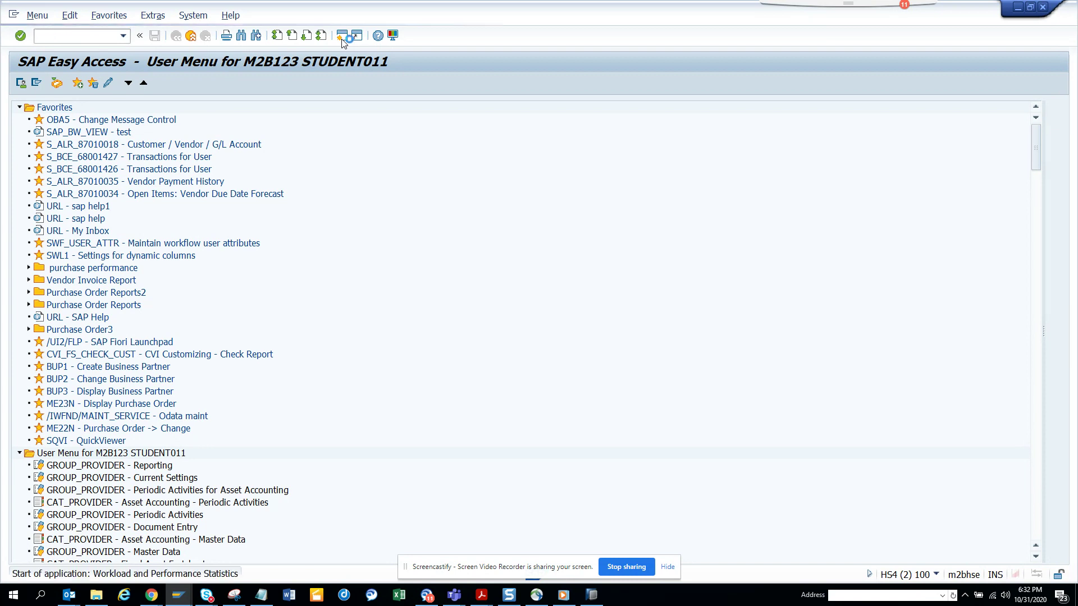
pyautogui.click(386, 377)
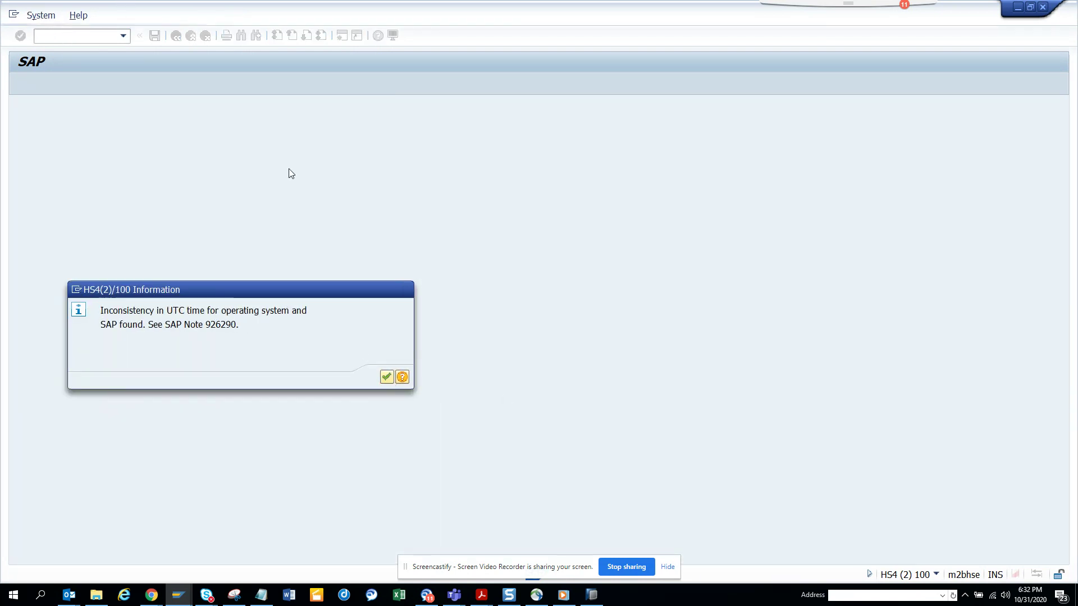
pyautogui.press('Return')
pyautogui.write('/')
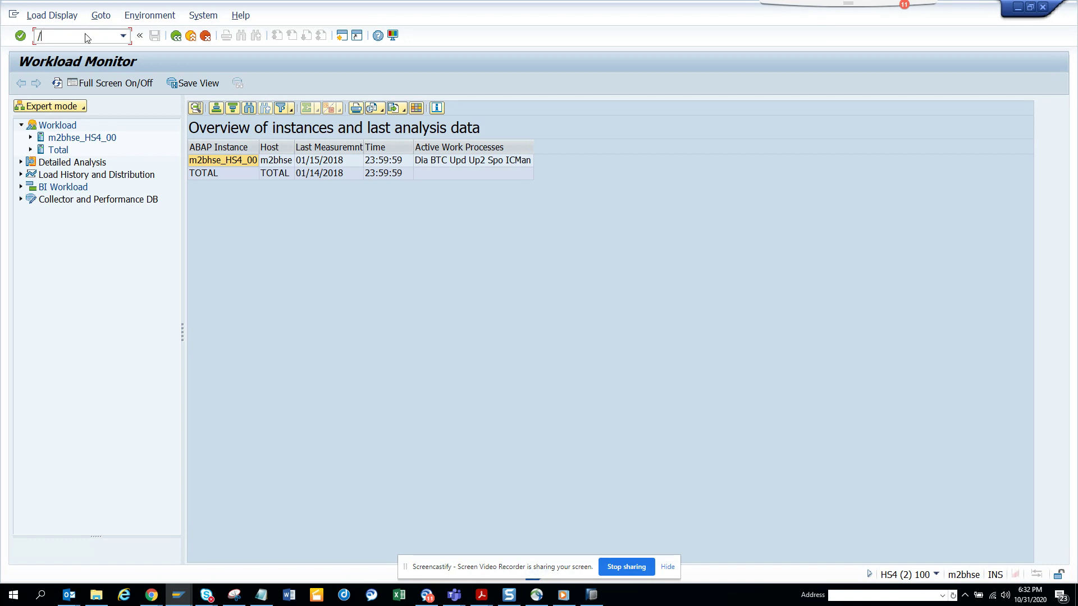
pyautogui.write('nst05')
pyautogui.press('Return')
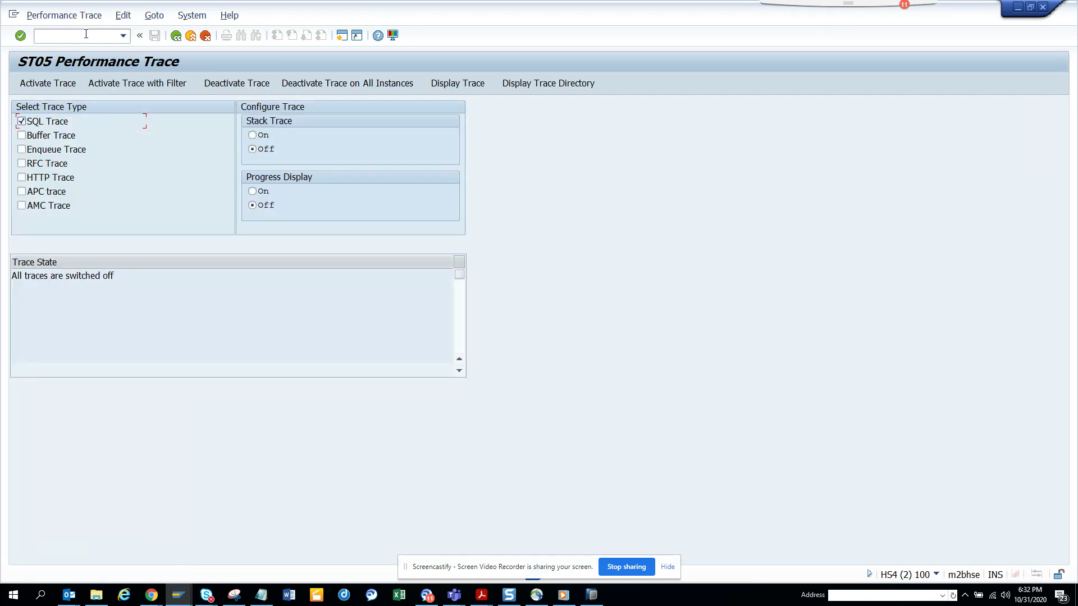
pyautogui.click(72, 85)
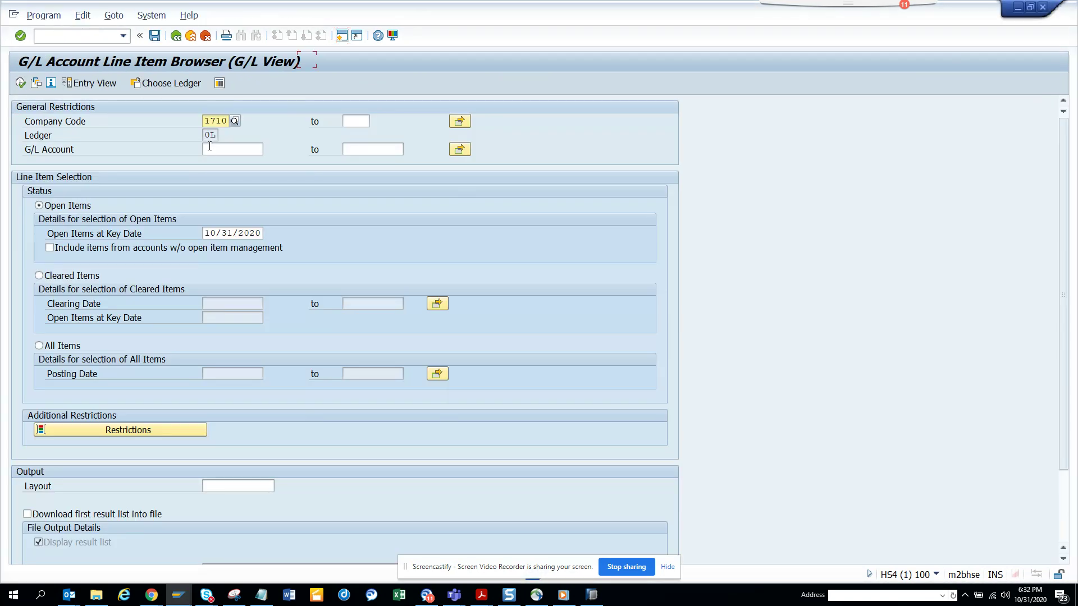
# Run the G/L line item browser for all items, then switch off tracing in ST05.
pyautogui.click(67, 348)
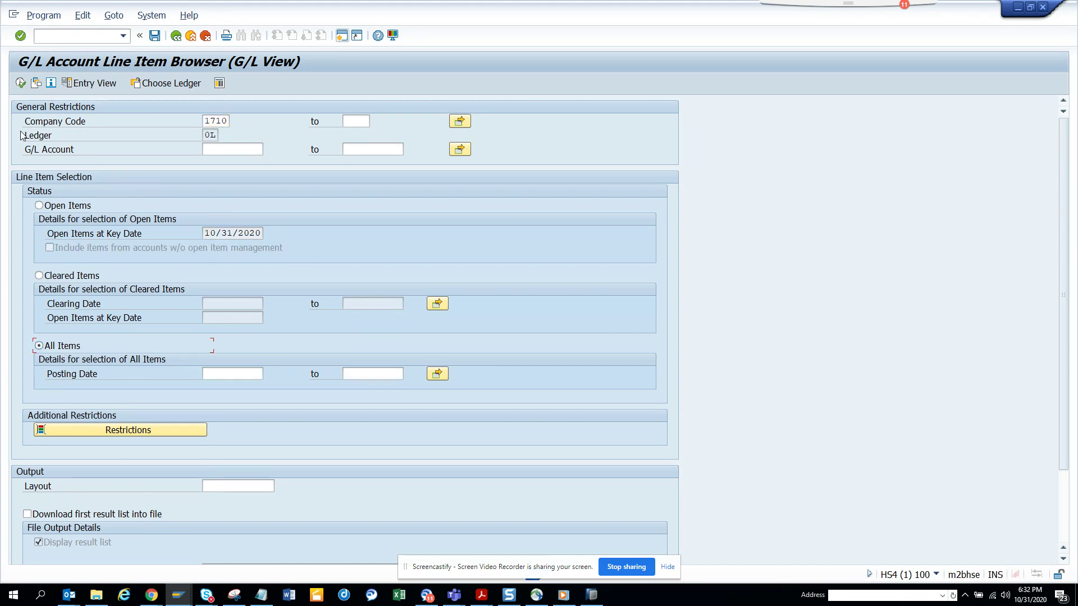
pyautogui.click(20, 83)
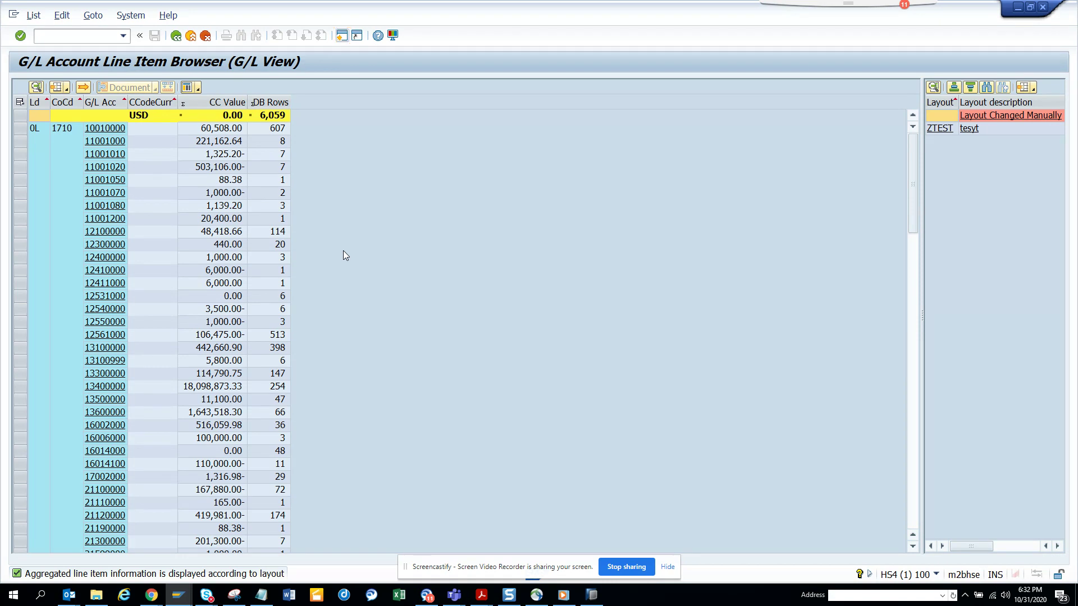
pyautogui.hotkey('alt', 'Tab')
pyautogui.click(240, 84)
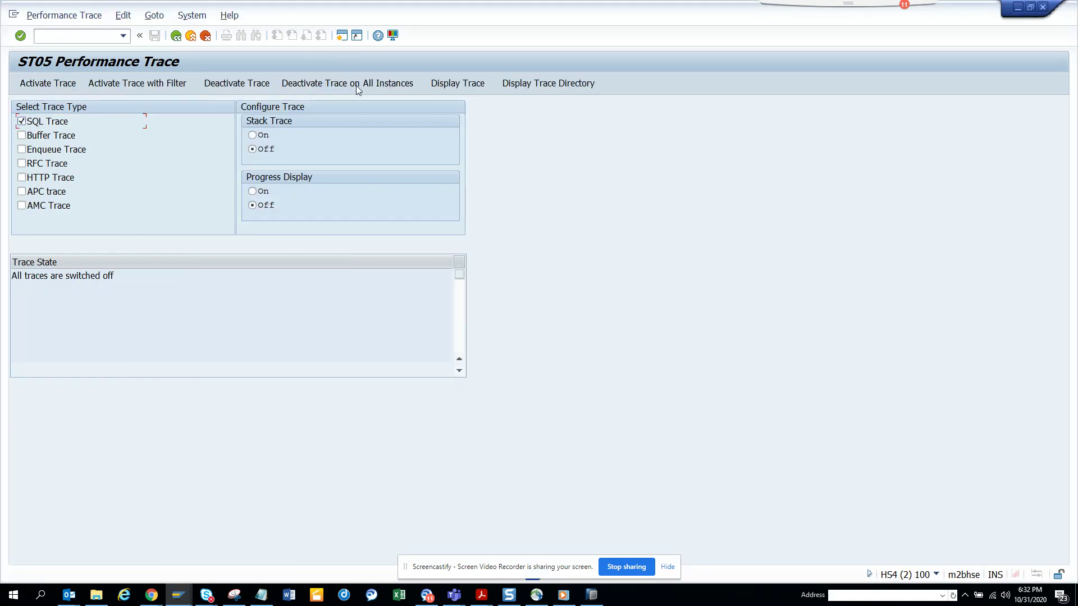
# Display the SQL trace records captured from start time 18:31:56.
pyautogui.click(445, 83)
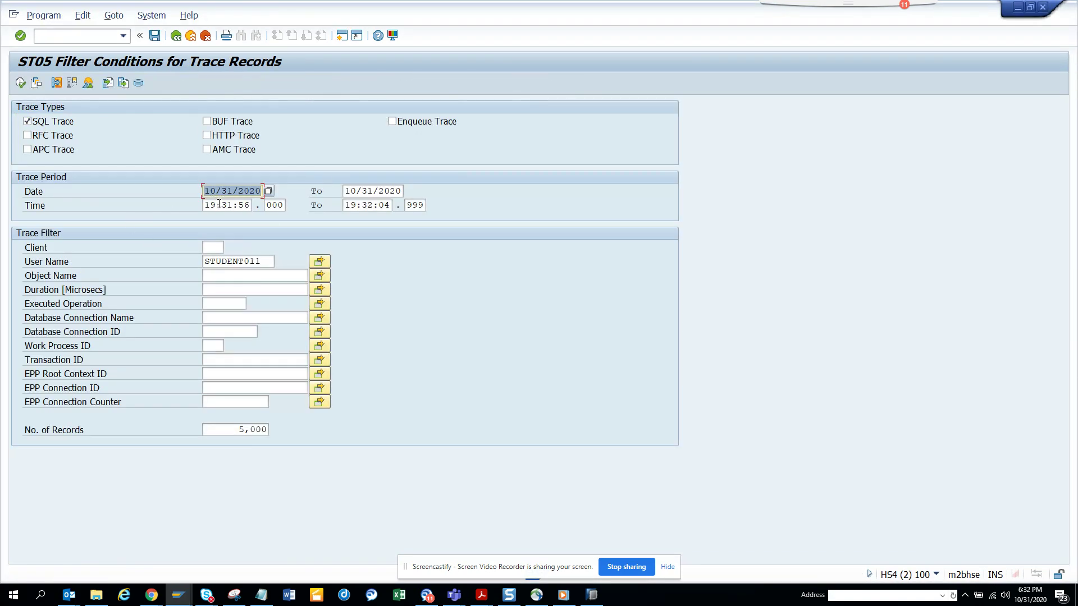
pyautogui.click(216, 204)
pyautogui.write('8')
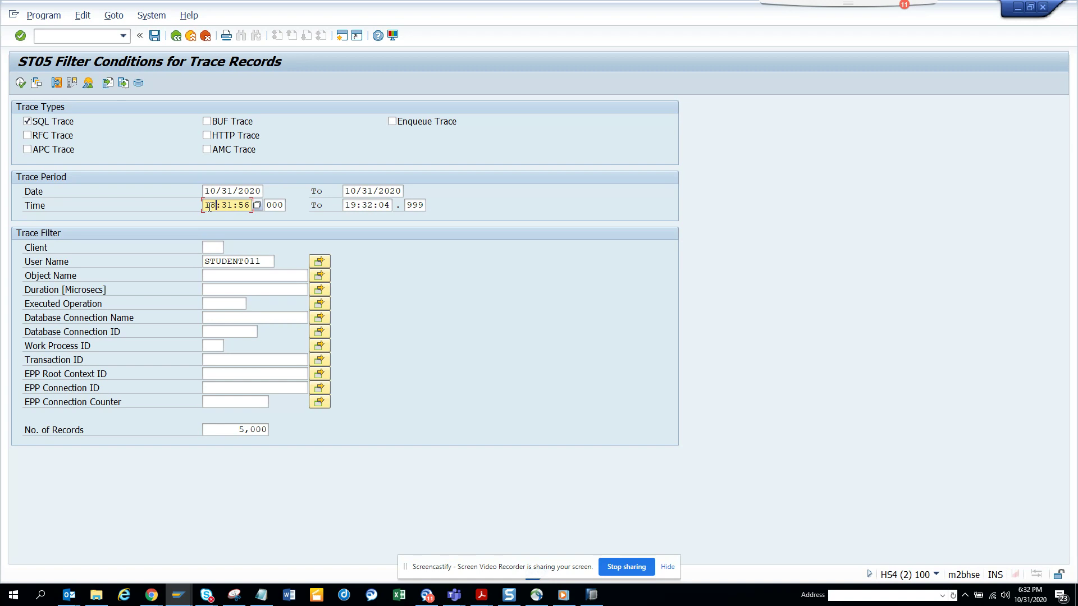
pyautogui.click(20, 84)
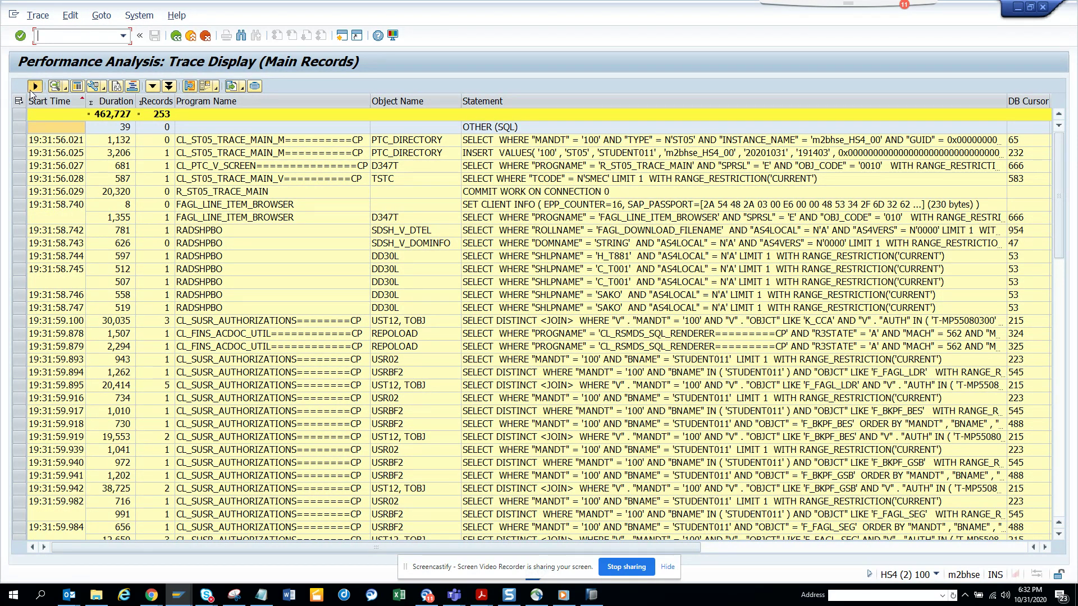
pyautogui.click(33, 89)
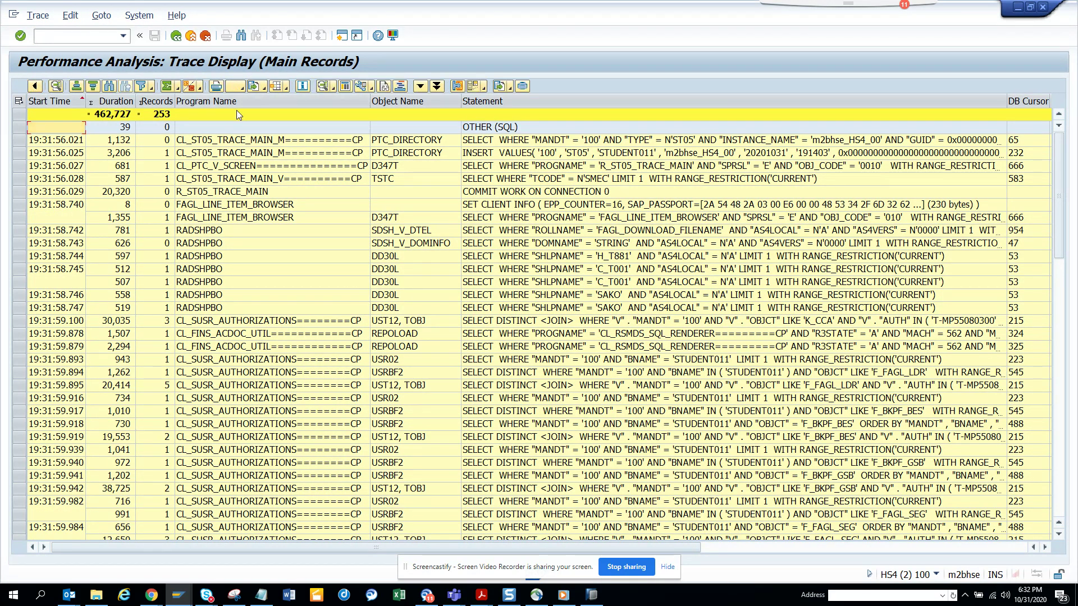
# Sort by Records descending, widen Object Name, and select V_GLPOS_N_GL_CT and FAGL_ORG_INFO_CT.
pyautogui.click(156, 102)
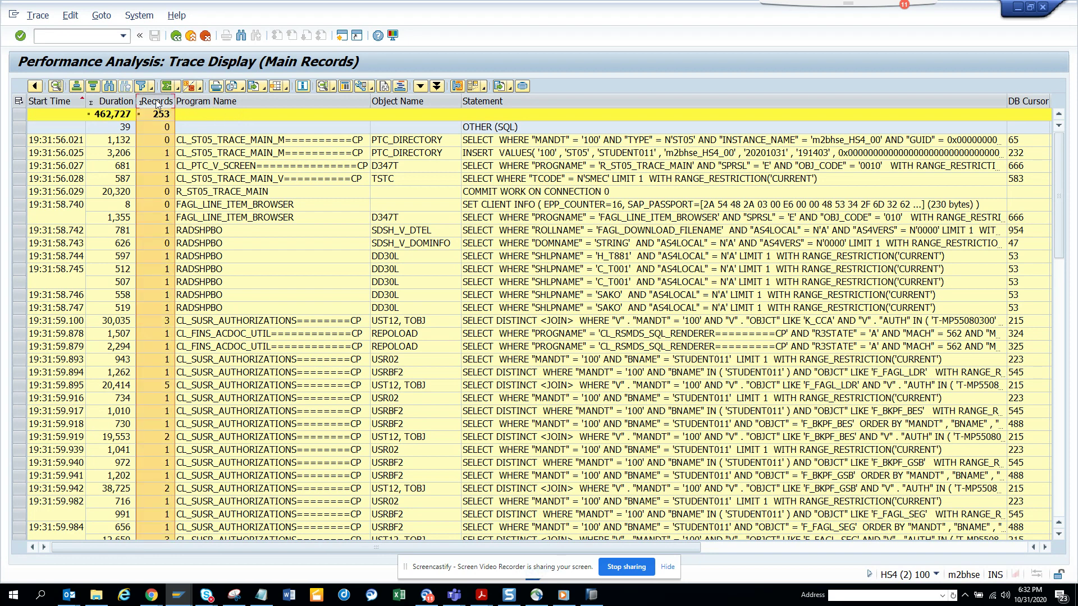
pyautogui.click(91, 86)
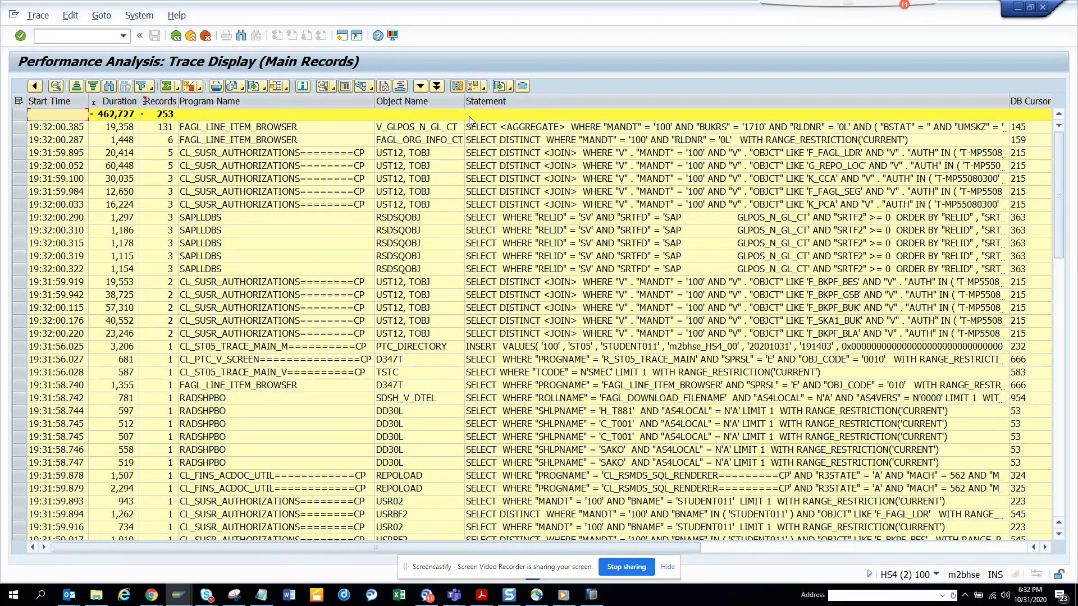
pyautogui.moveTo(465, 101); pyautogui.dragTo(522, 101)
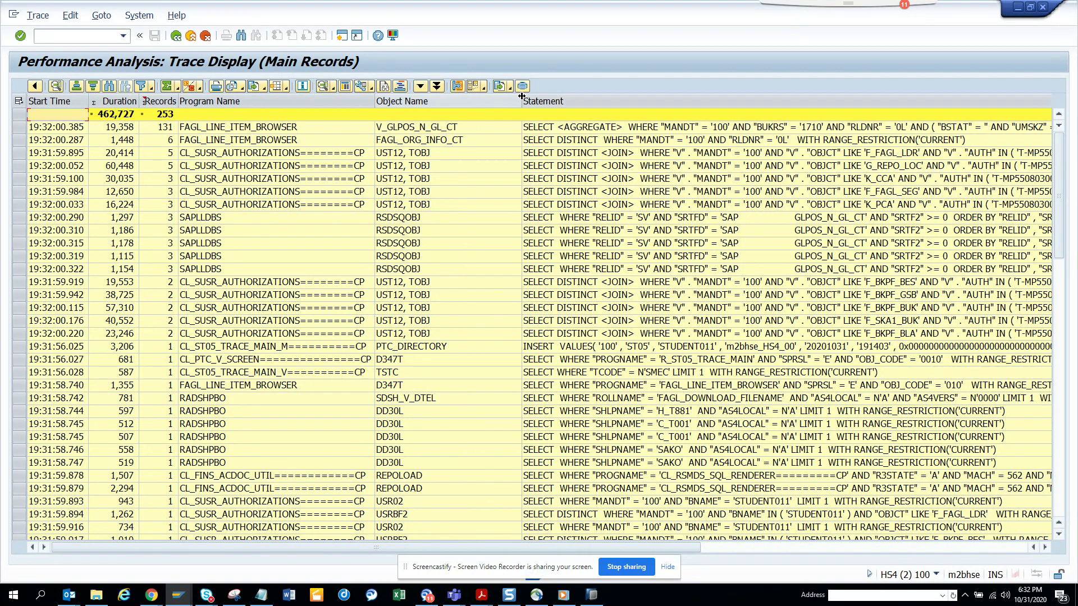
pyautogui.click(449, 128)
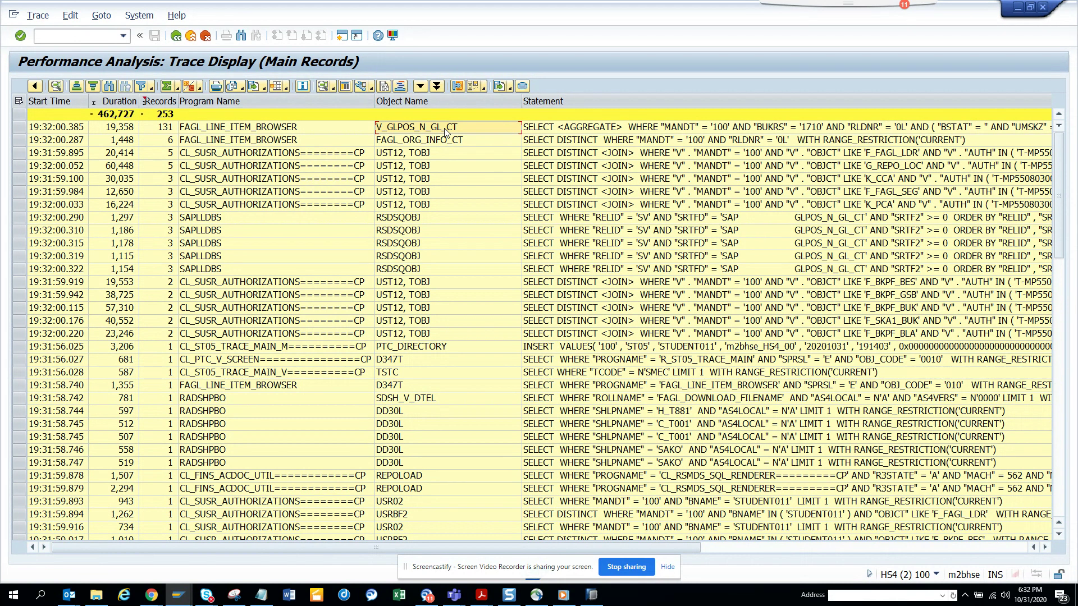
pyautogui.click(438, 144)
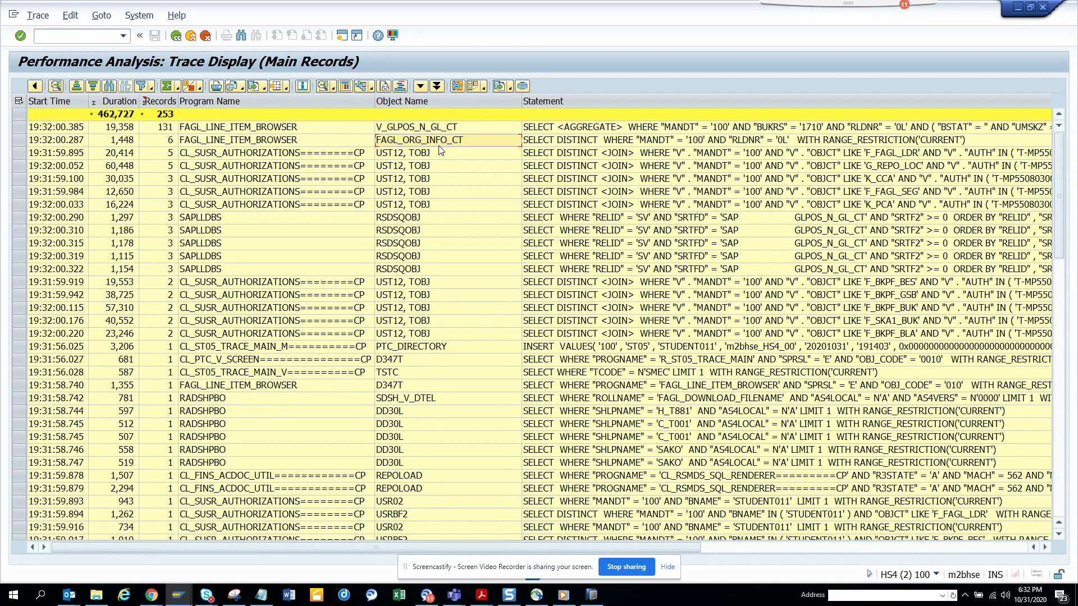
# List the FAGL_ORG_INFO_CT entries in the Data Browser from a new session.
pyautogui.hotkey('alt', 'Tab')
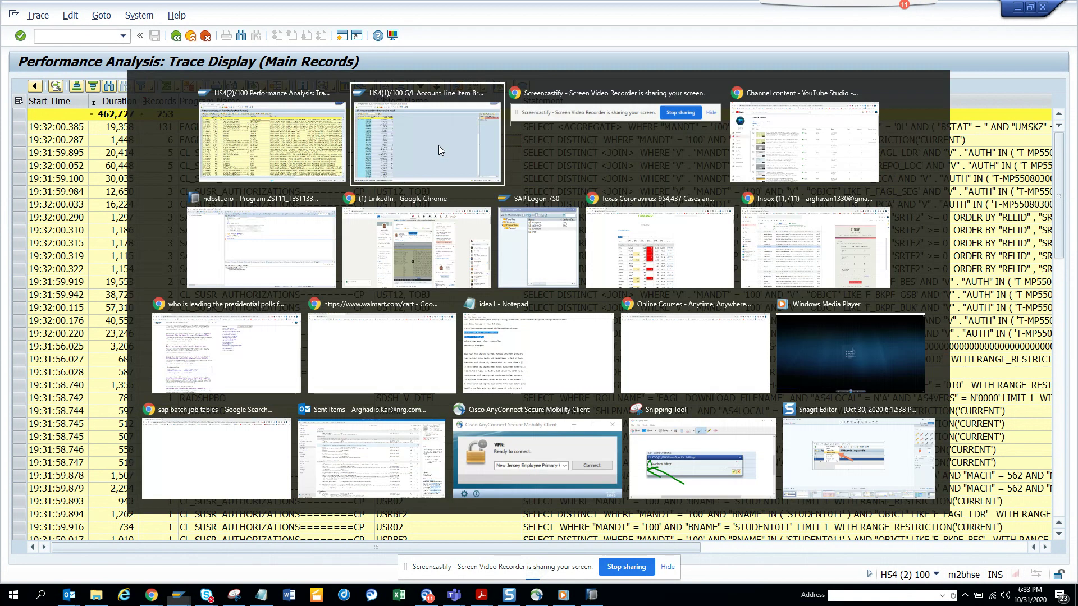
pyautogui.click(341, 36)
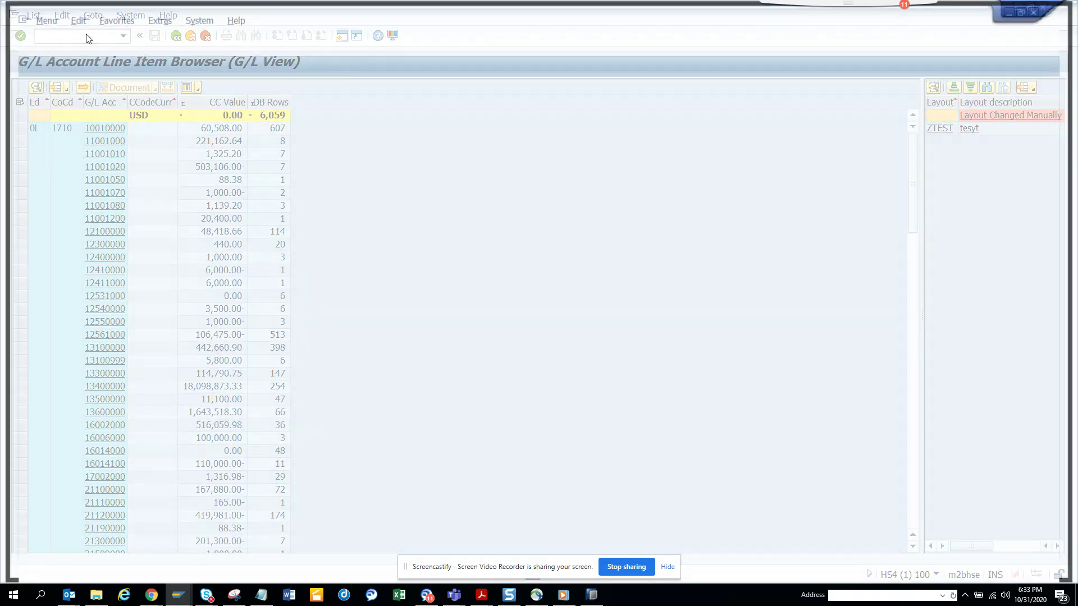
pyautogui.write('se16')
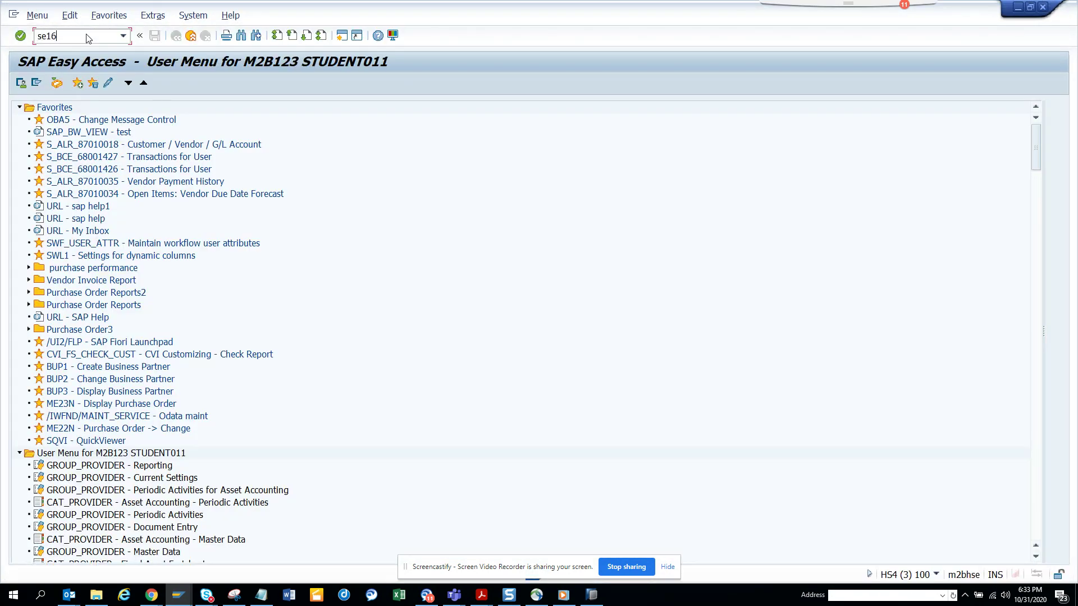
pyautogui.press('Return')
pyautogui.press('Return')
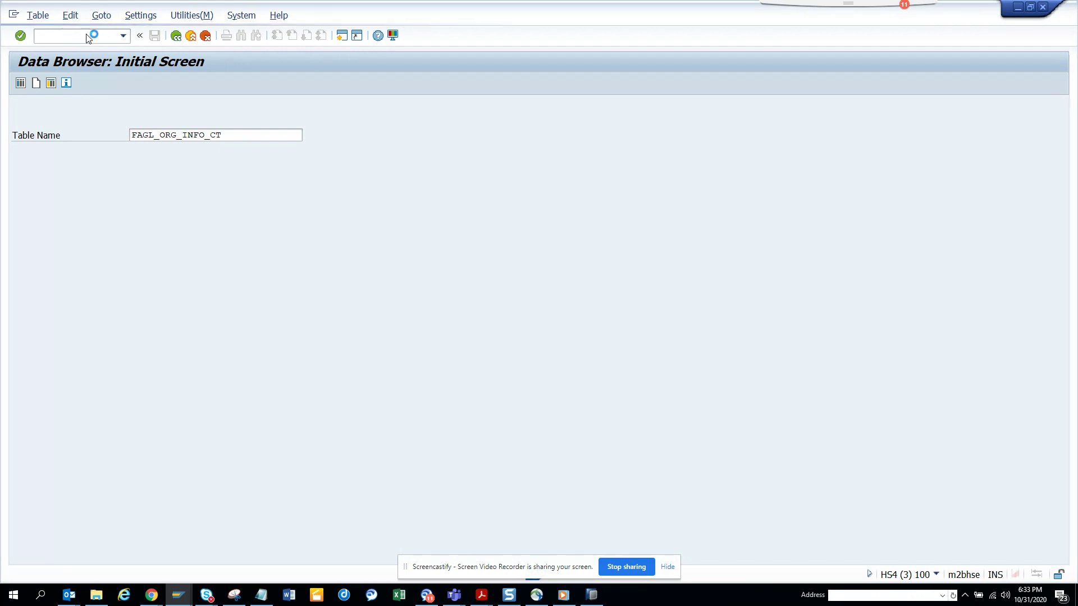
pyautogui.click(21, 84)
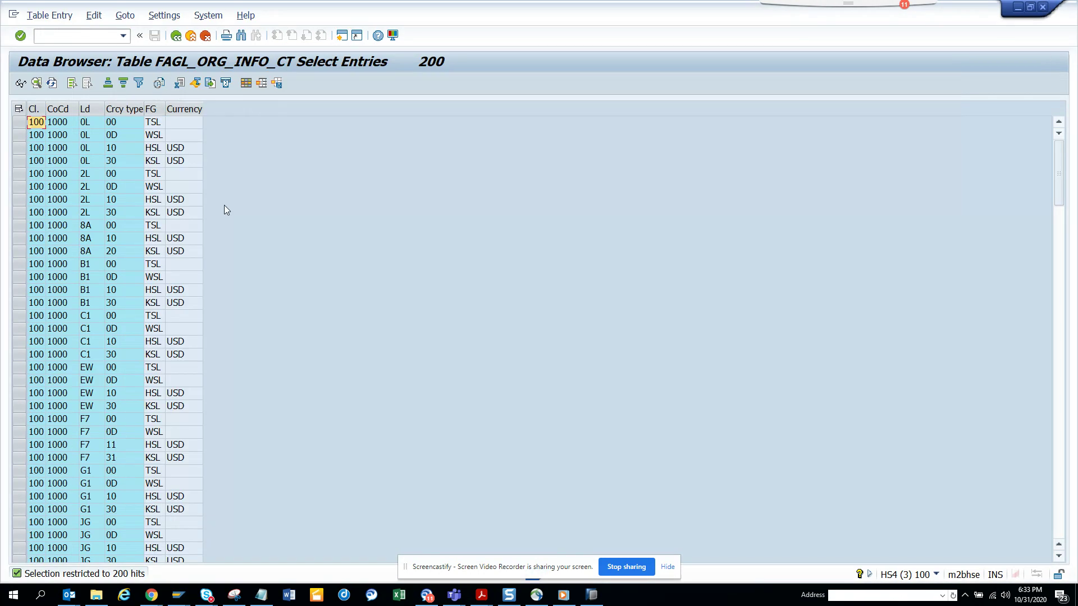
# Display the 0L/0D/WSL entry on its own and return to the SQL trace.
pyautogui.click(160, 173)
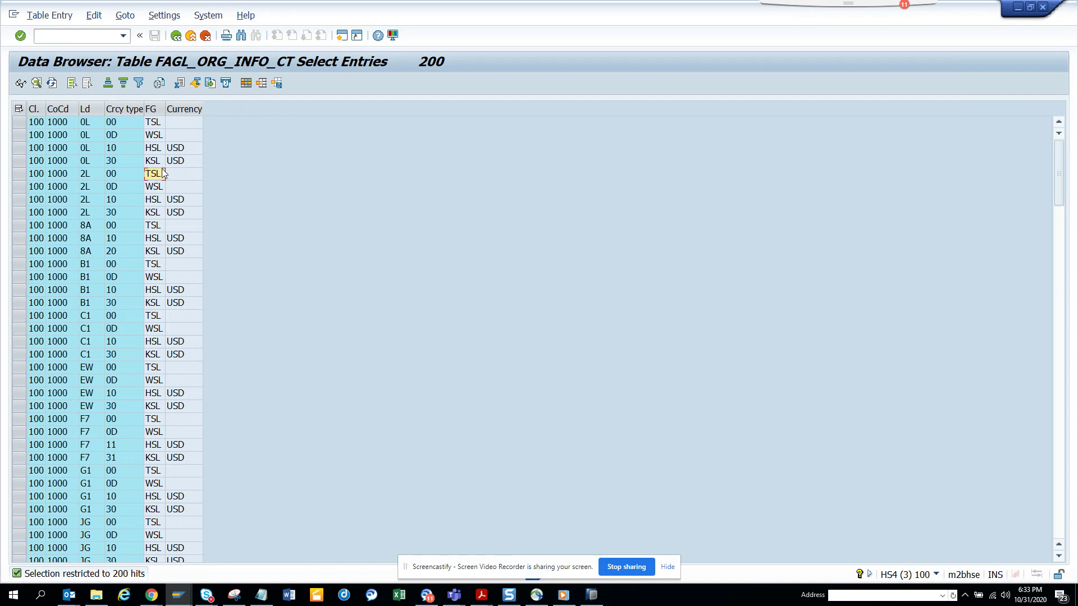
pyautogui.click(156, 136)
pyautogui.doubleClick(33, 135)
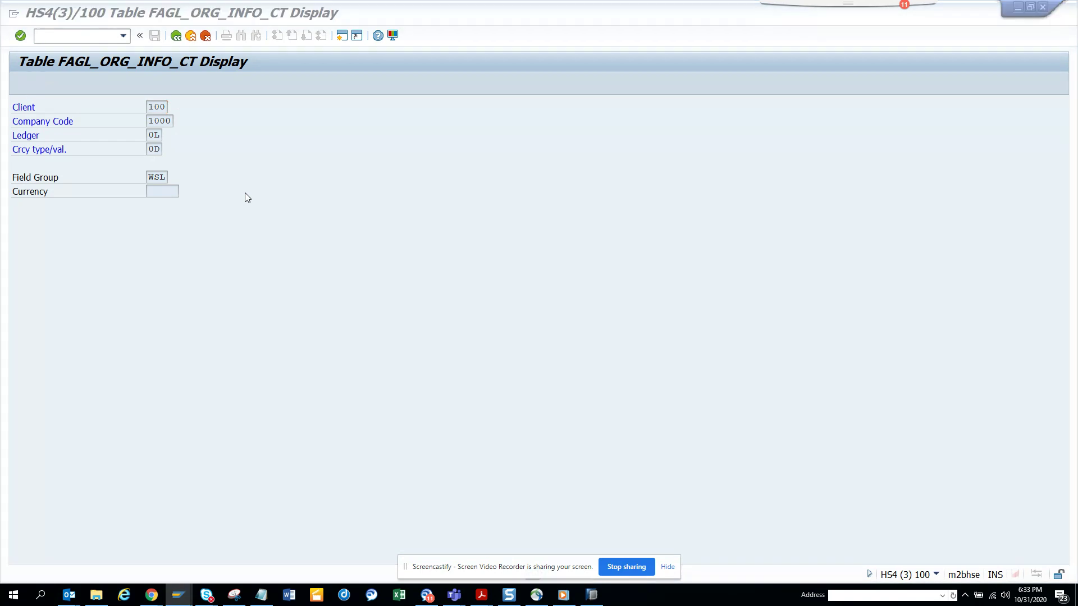
pyautogui.hotkey('alt', 'Tab')
pyautogui.hotkey('alt', 'Tab')
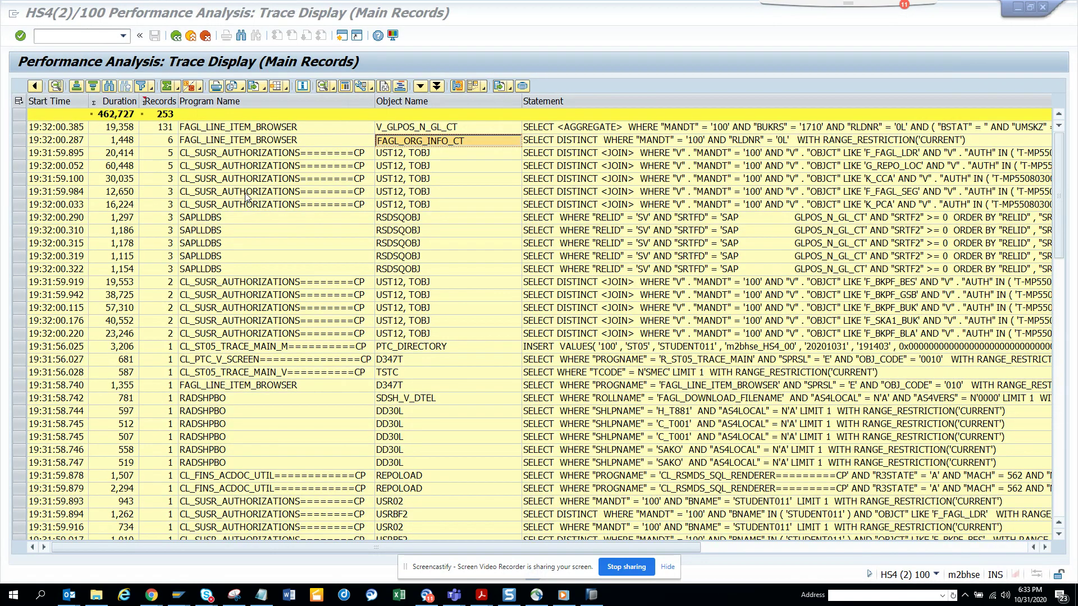
# Copy V_GLPOS_N_GL_CT from the trace and display its definition in SE11.
pyautogui.click(401, 126)
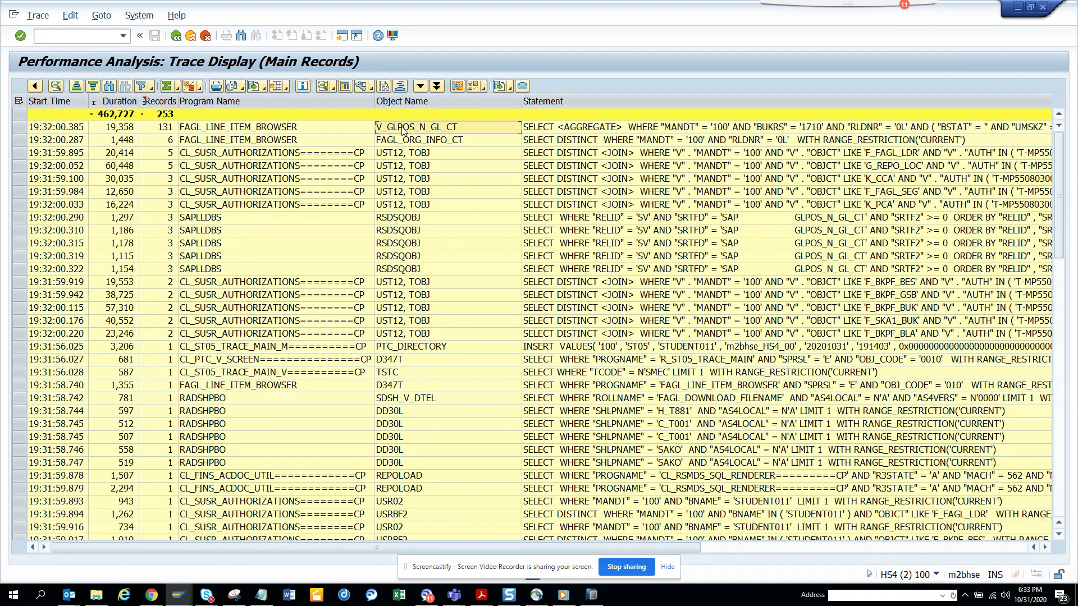
pyautogui.doubleClick(403, 129)
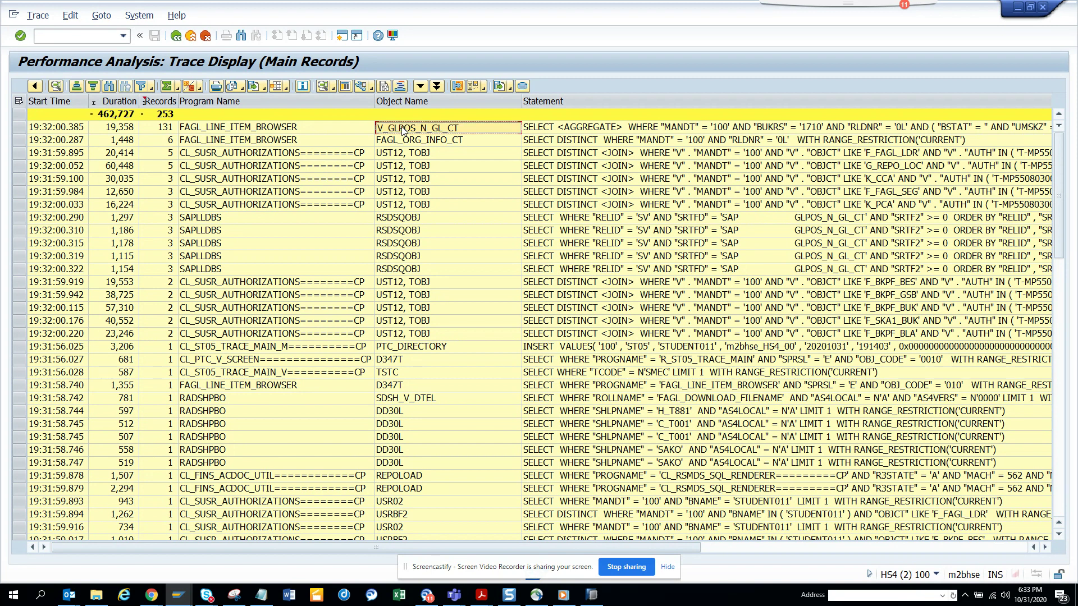
pyautogui.hotkey('alt', 'Tab')
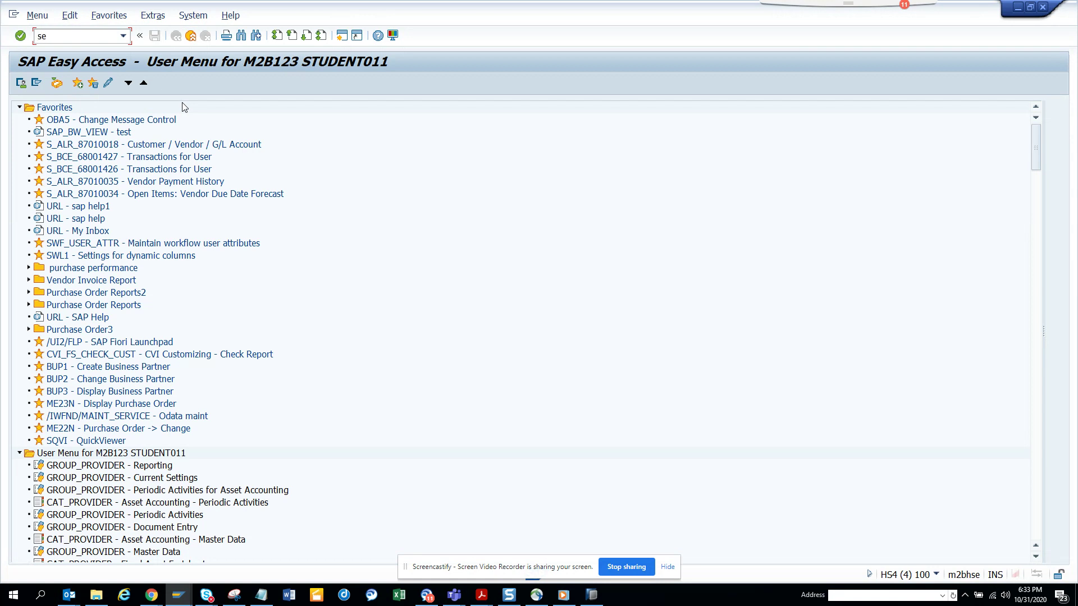
pyautogui.write('11')
pyautogui.press('Return')
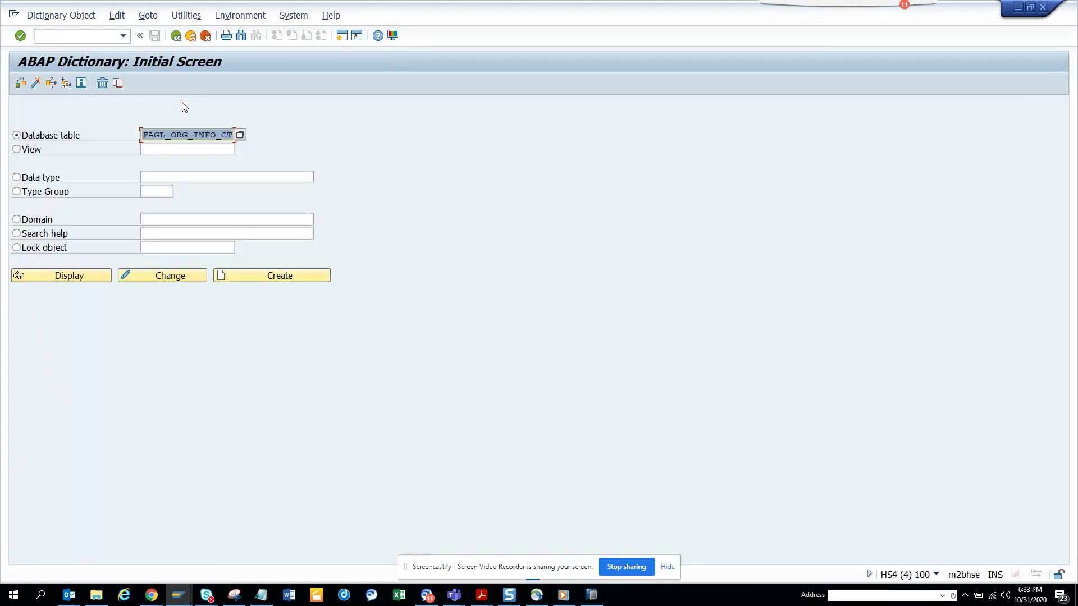
pyautogui.write('V_GLPOS_N_GL_CT')
pyautogui.click(77, 272)
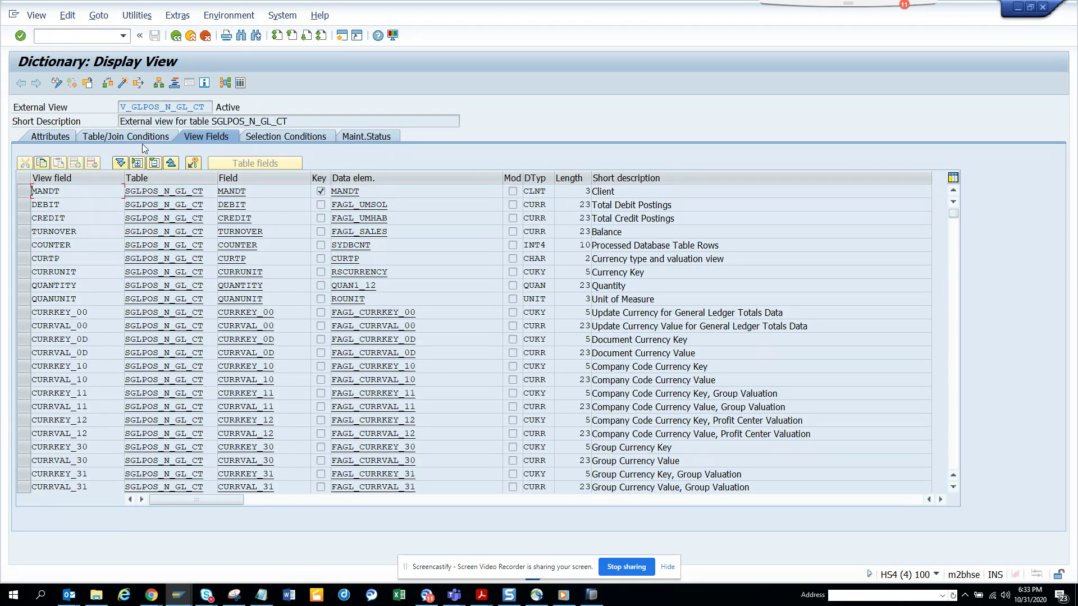
# Review join conditions, structure SGLPOS_N_GL_CT, selection conditions and maintenance status, then open Contents.
pyautogui.click(148, 138)
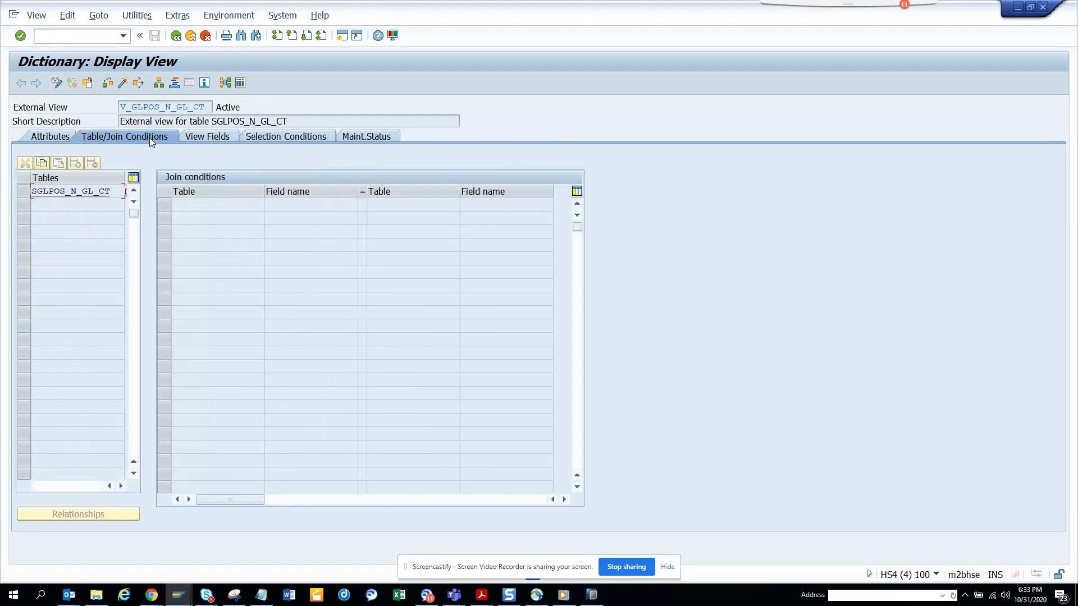
pyautogui.click(75, 194)
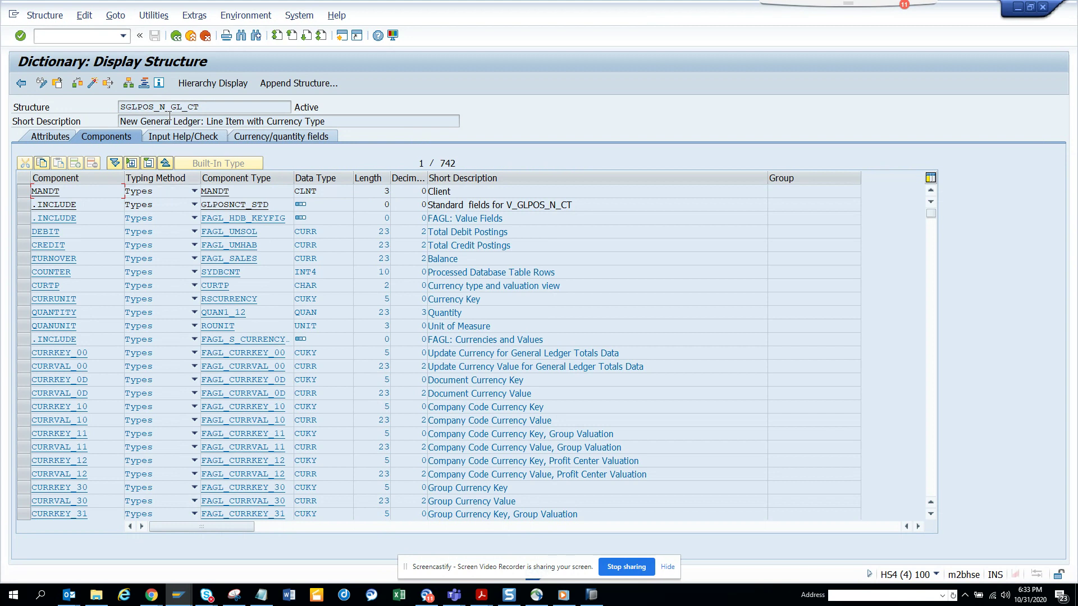
pyautogui.click(179, 37)
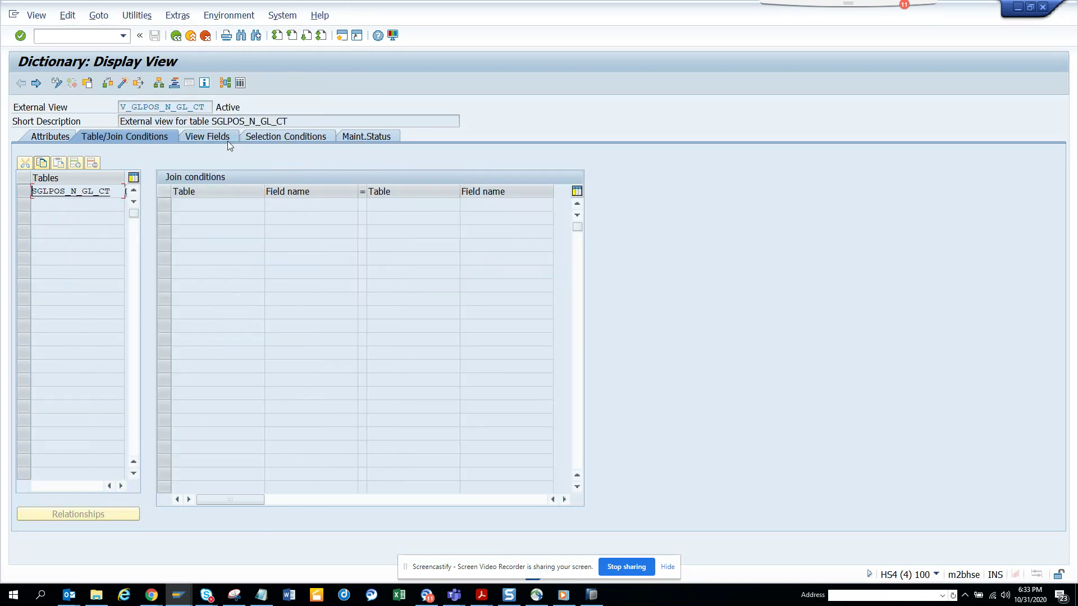
pyautogui.click(306, 137)
pyautogui.click(367, 137)
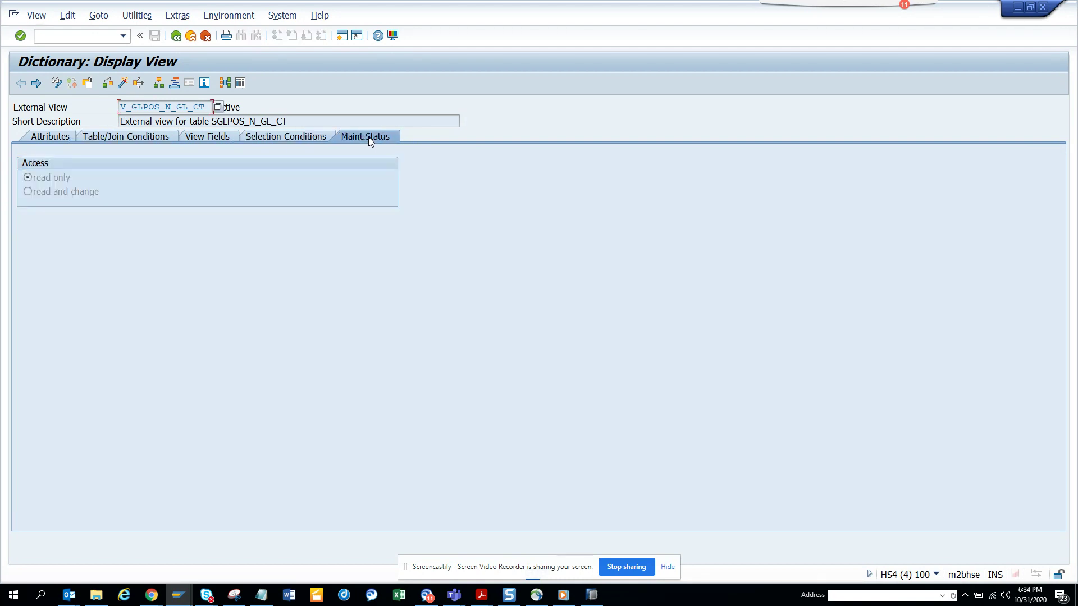
pyautogui.click(302, 138)
pyautogui.click(173, 138)
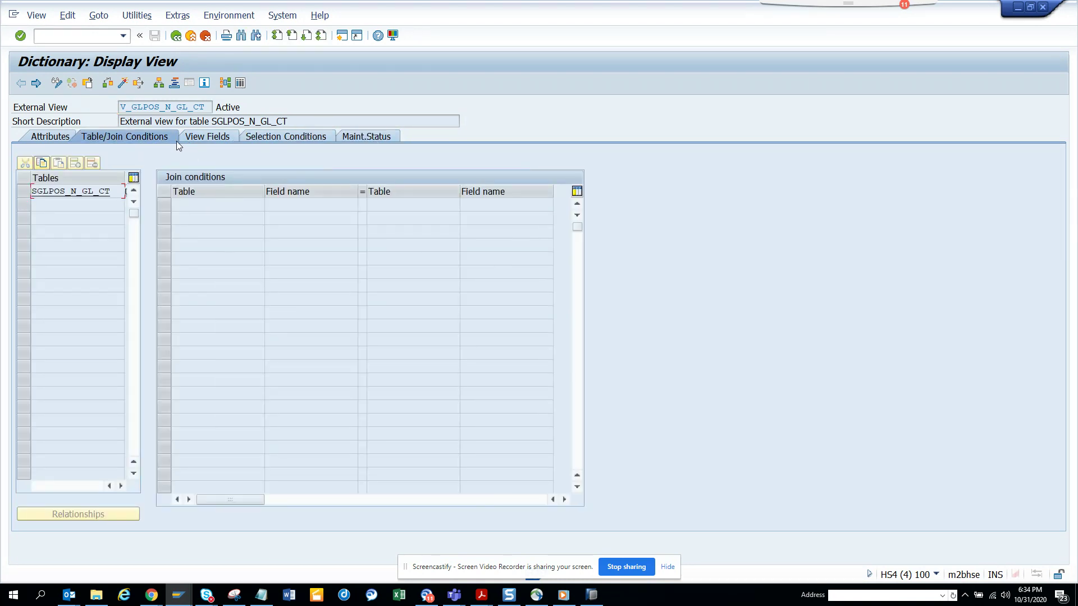
pyautogui.click(210, 108)
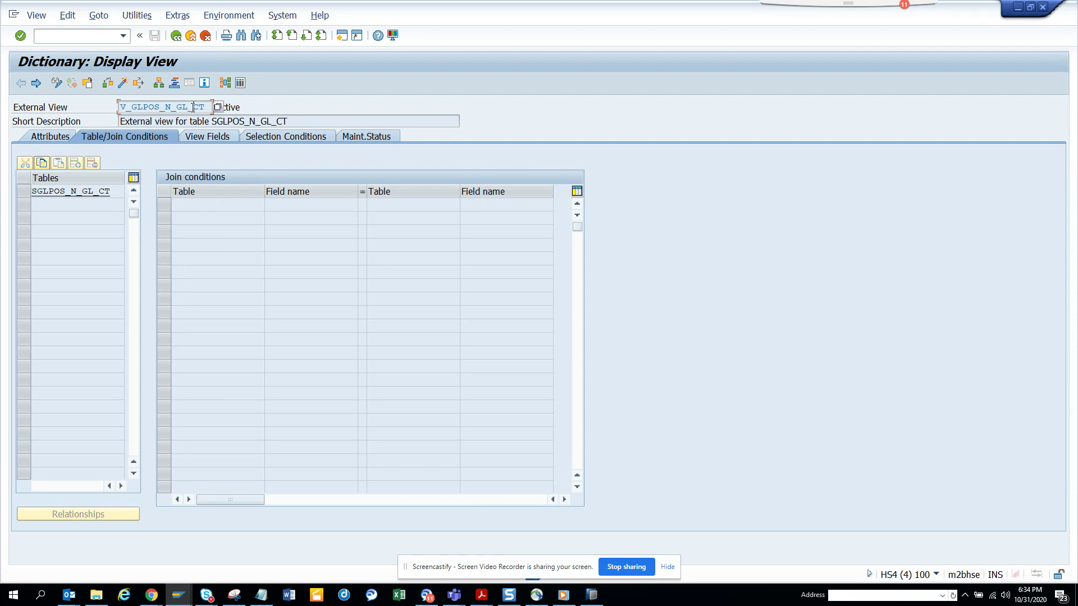
pyautogui.click(240, 84)
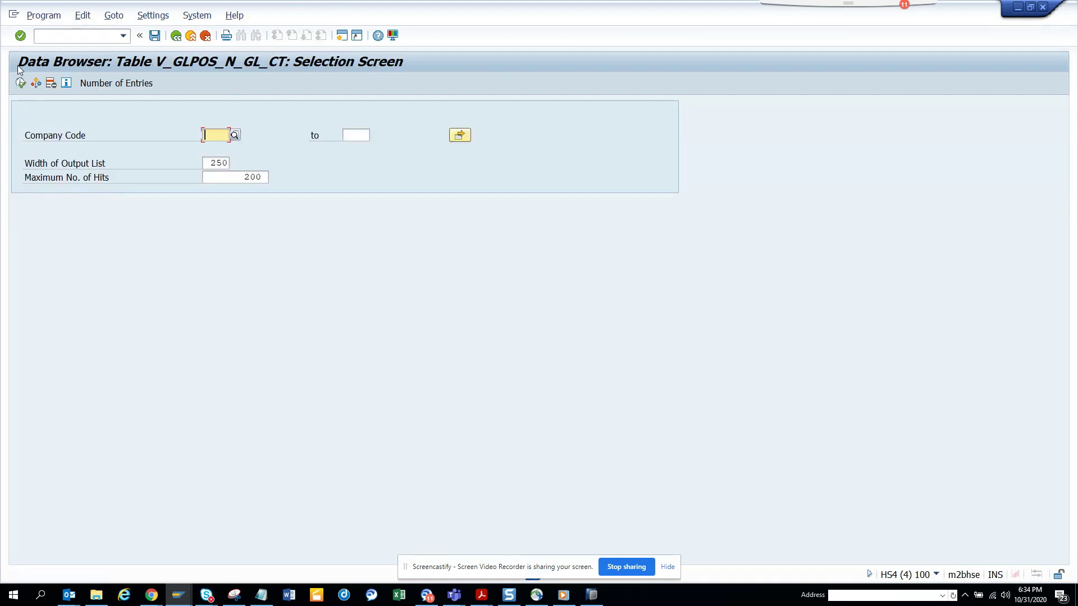
# Execute the V_GLPOS_N_GL_CT browse, leave the SQL error 2048 dump, and return to the trace window.
pyautogui.click(19, 83)
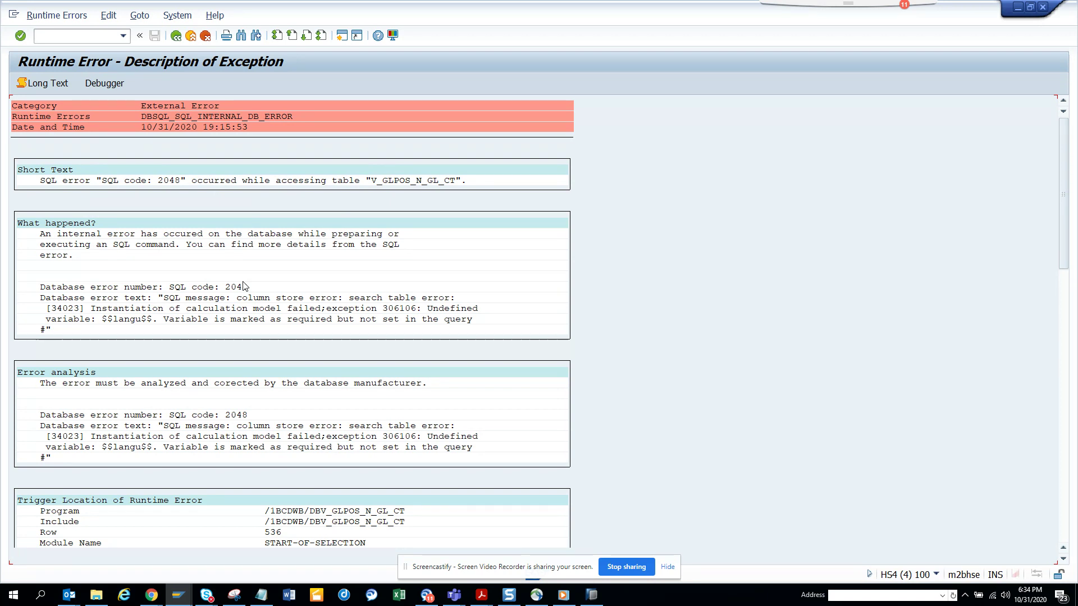
pyautogui.click(175, 35)
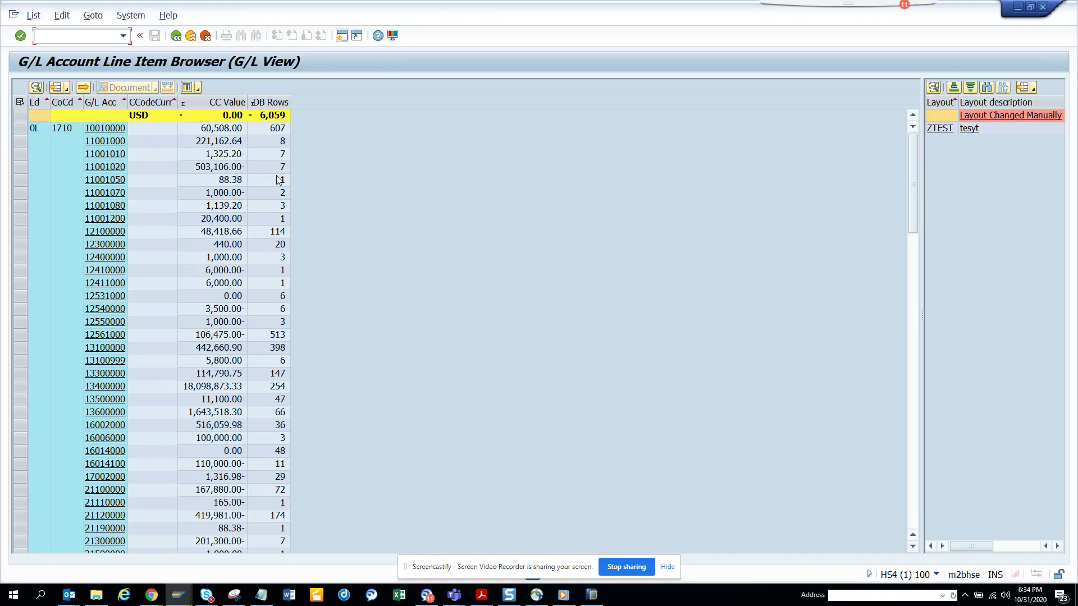
pyautogui.hotkey('alt', 'Tab')
pyautogui.hotkey('alt', 'Tab')
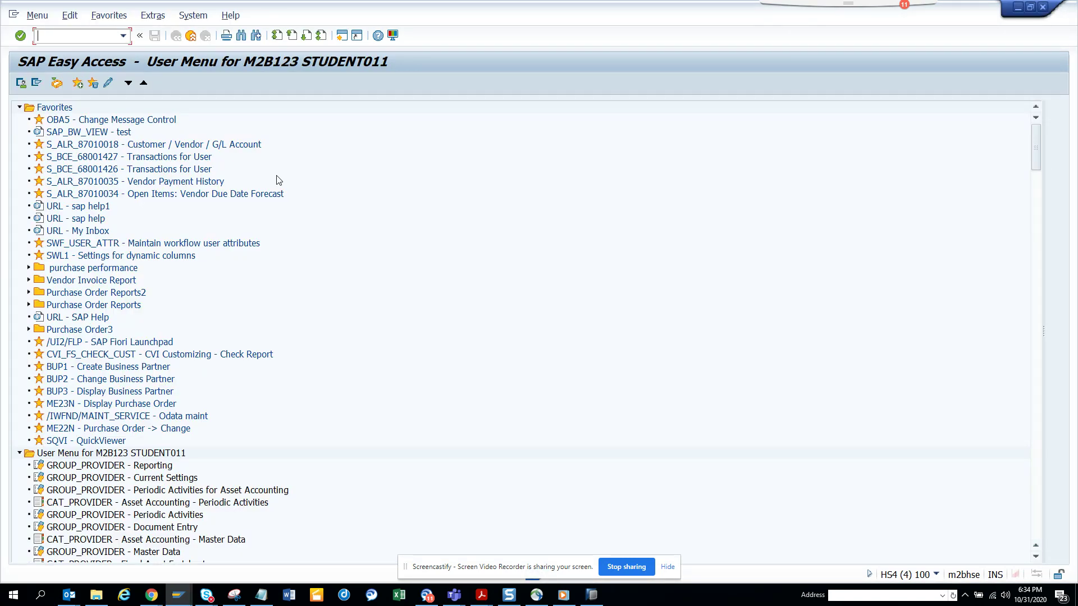
pyautogui.hotkey('alt', 'Tab')
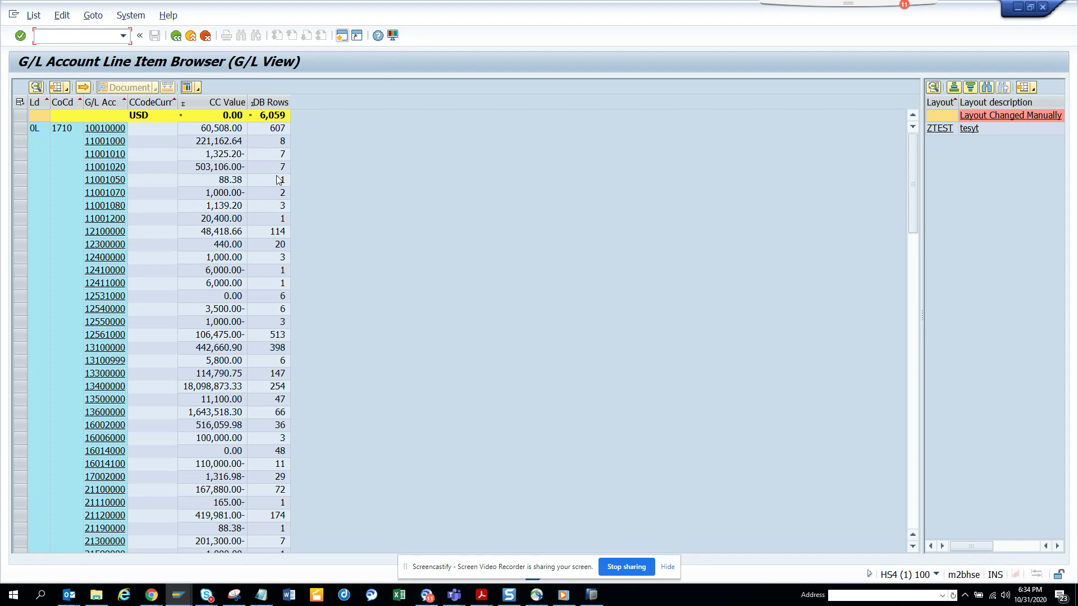
pyautogui.hotkey('alt', 'Tab')
pyautogui.hotkey('alt', 'Tab')
pyautogui.hotkey('alt', 'Tab')
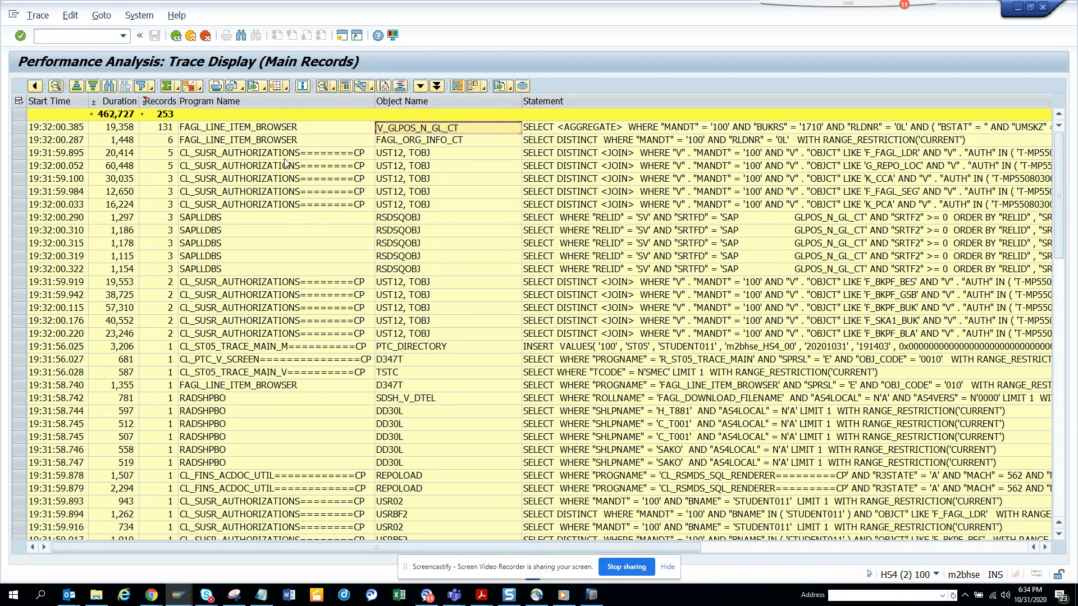
pyautogui.click(443, 141)
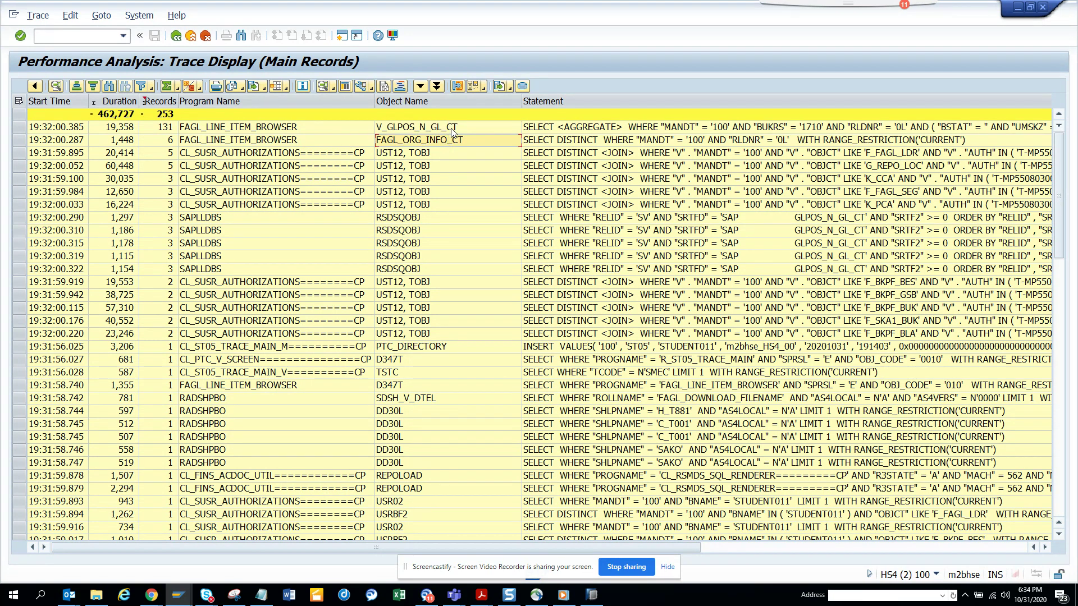
pyautogui.click(452, 128)
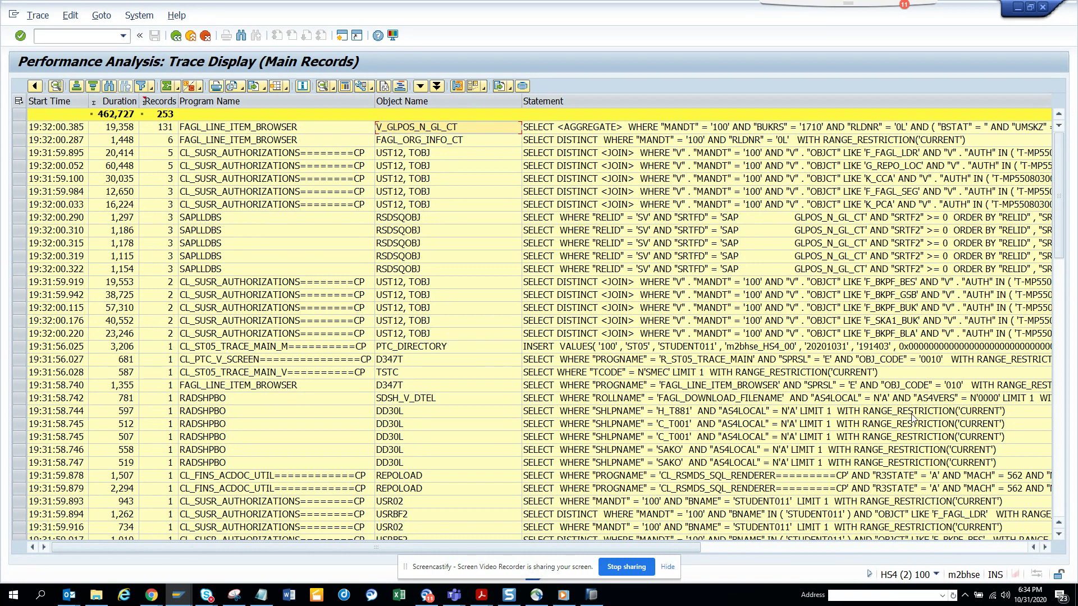
pyautogui.click(1059, 407)
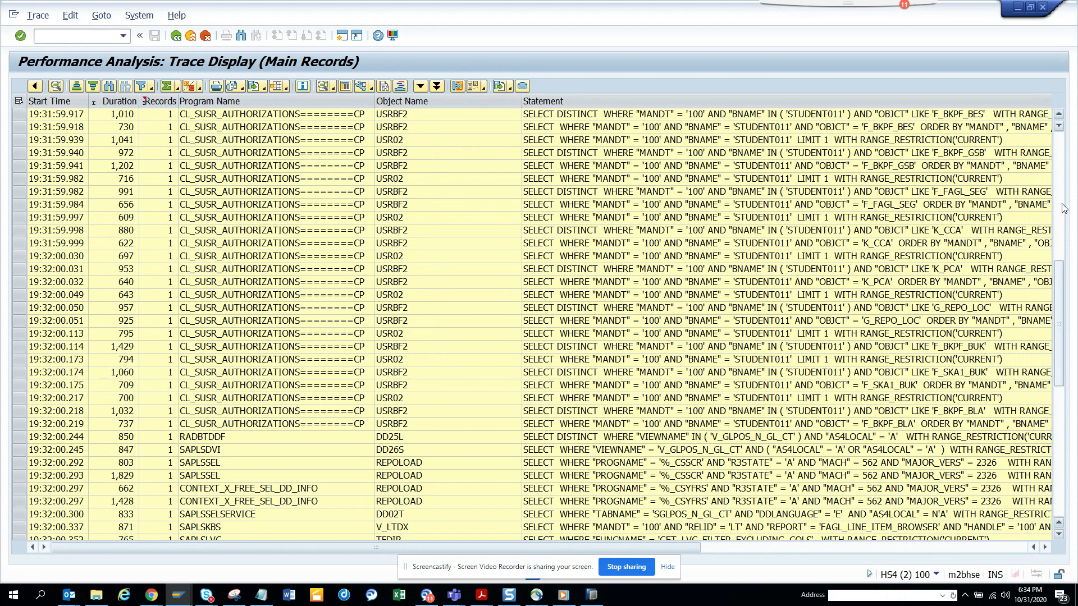
pyautogui.hotkey('shift', 'F8')
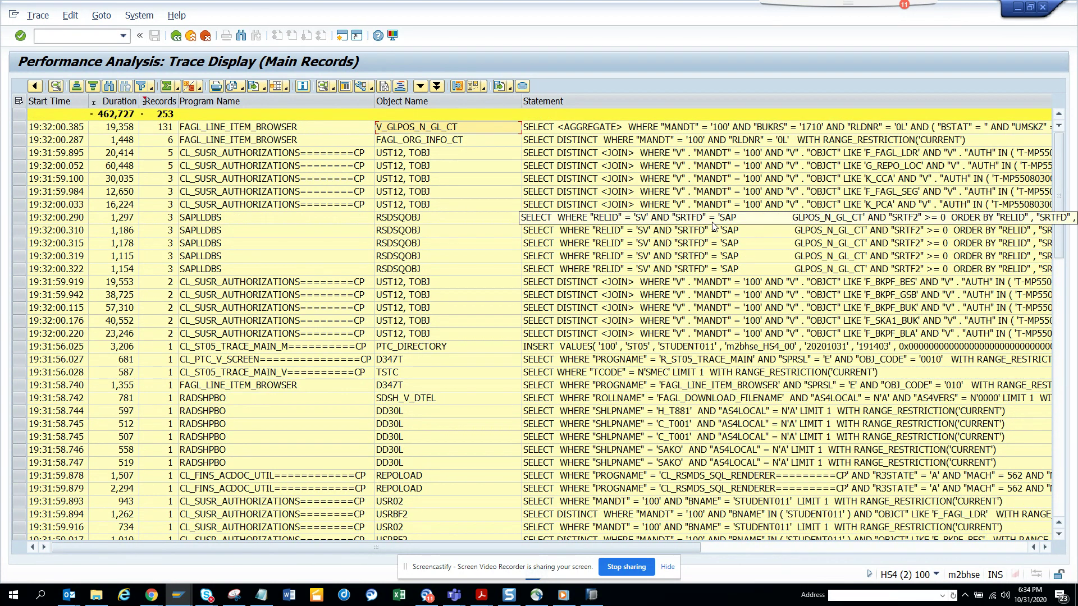
pyautogui.hotkey('alt', 'Tab')
pyautogui.click(394, 117)
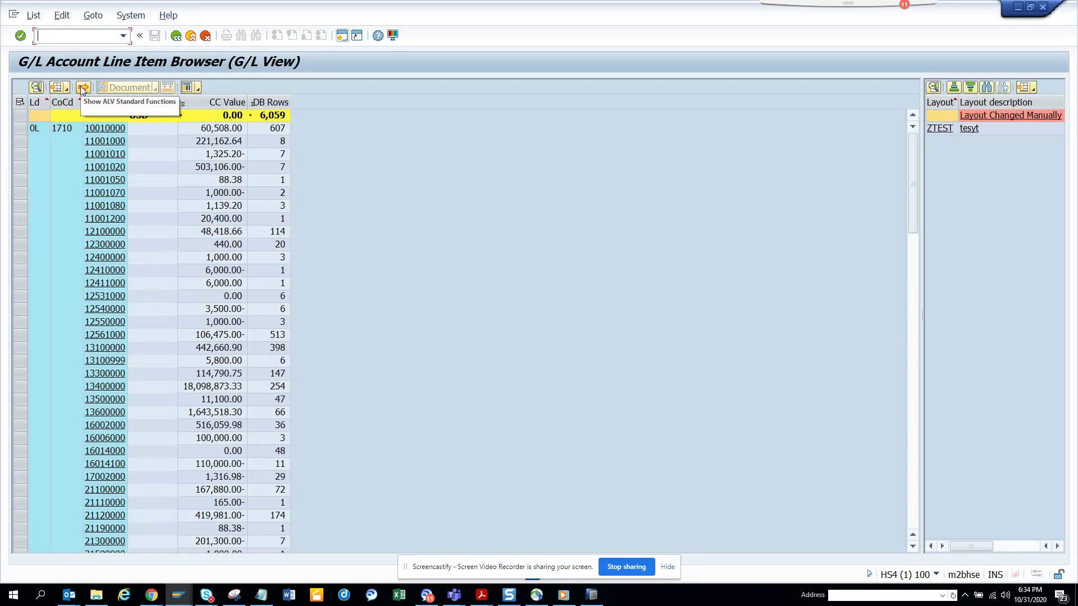
pyautogui.hotkey('alt', 'Tab')
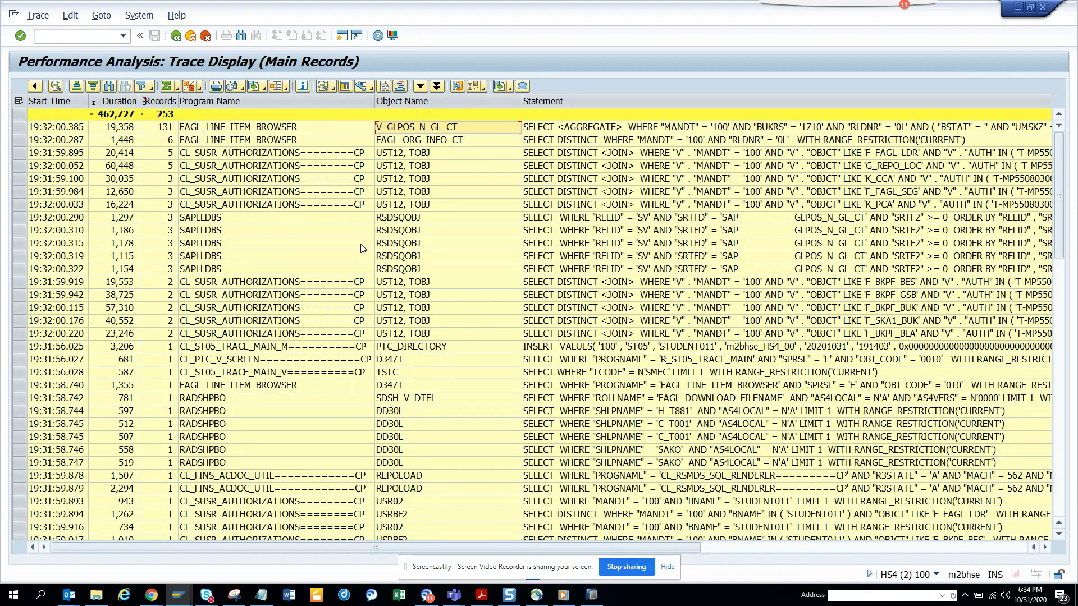